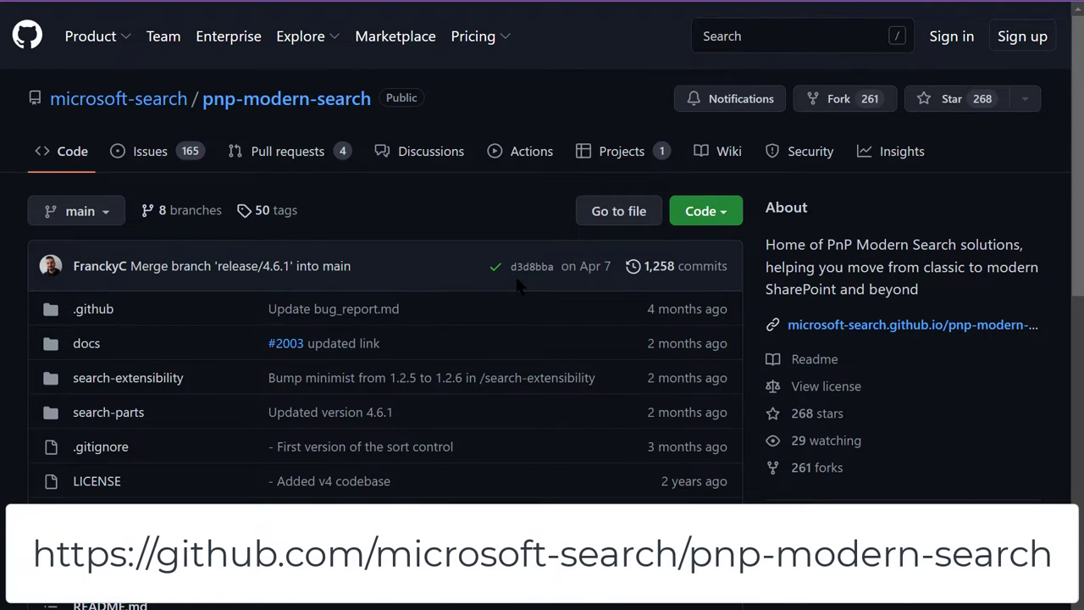
# Download pnp-modern-search-parts-v4.sppkg from the latest Modern Search v4 release's assets
pyautogui.scroll(-2, 519, 286)
pyautogui.click(847, 424)
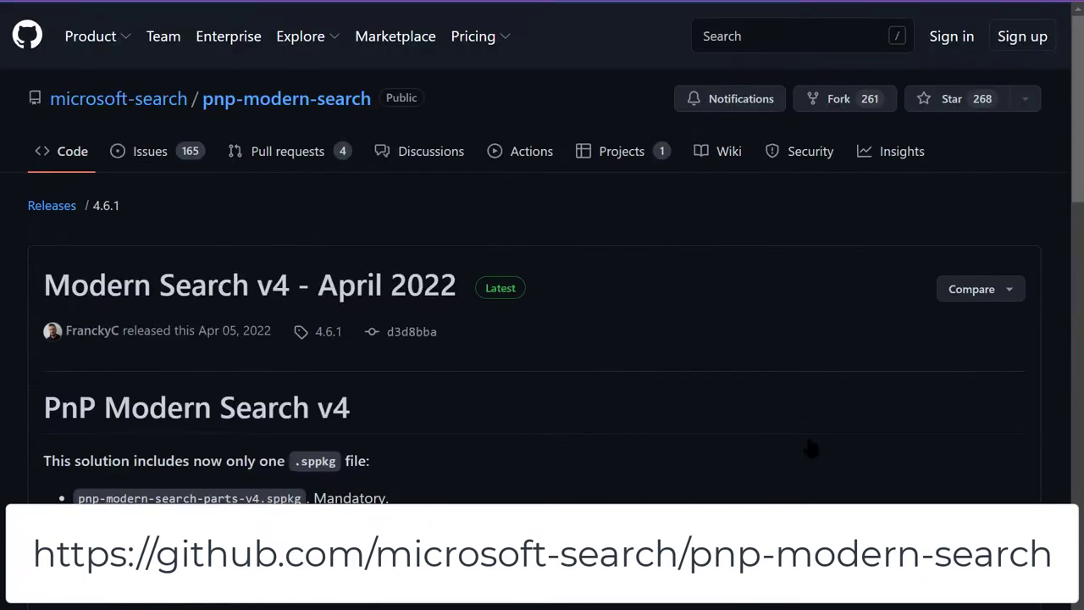
pyautogui.scroll(-2, 811, 449)
pyautogui.scroll(-3, 807, 434)
pyautogui.scroll(-10, 807, 434)
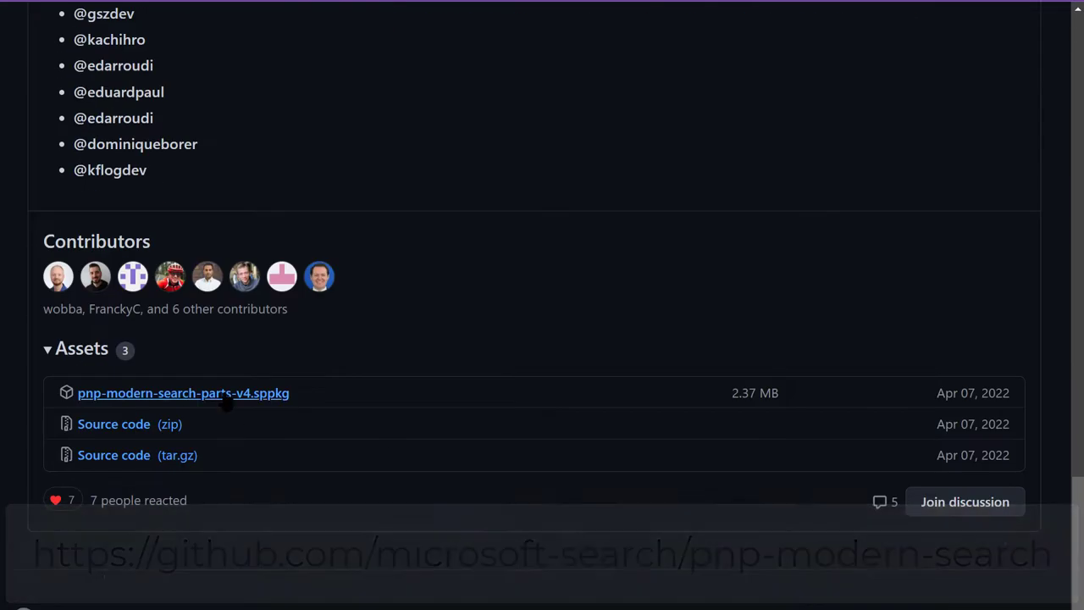
pyautogui.click(225, 395)
pyautogui.press('Escape')
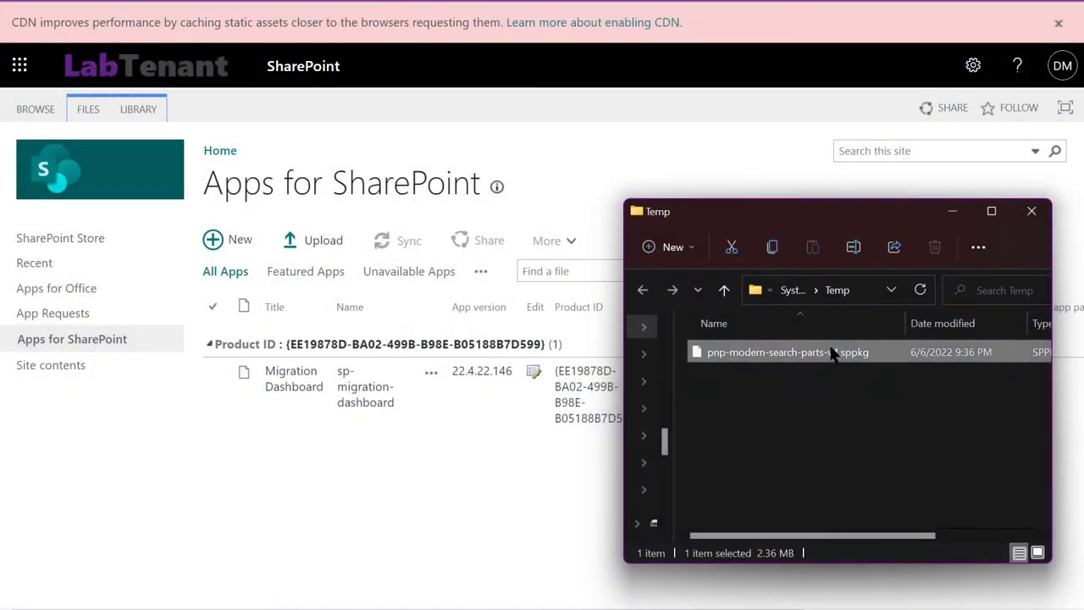
# Upload the .sppkg to Apps for SharePoint, make it available to all sites, and deploy
pyautogui.moveTo(762, 351)
pyautogui.mouseDown()
pyautogui.moveTo(476, 442)
pyautogui.moveTo(475, 430)
pyautogui.mouseUp()
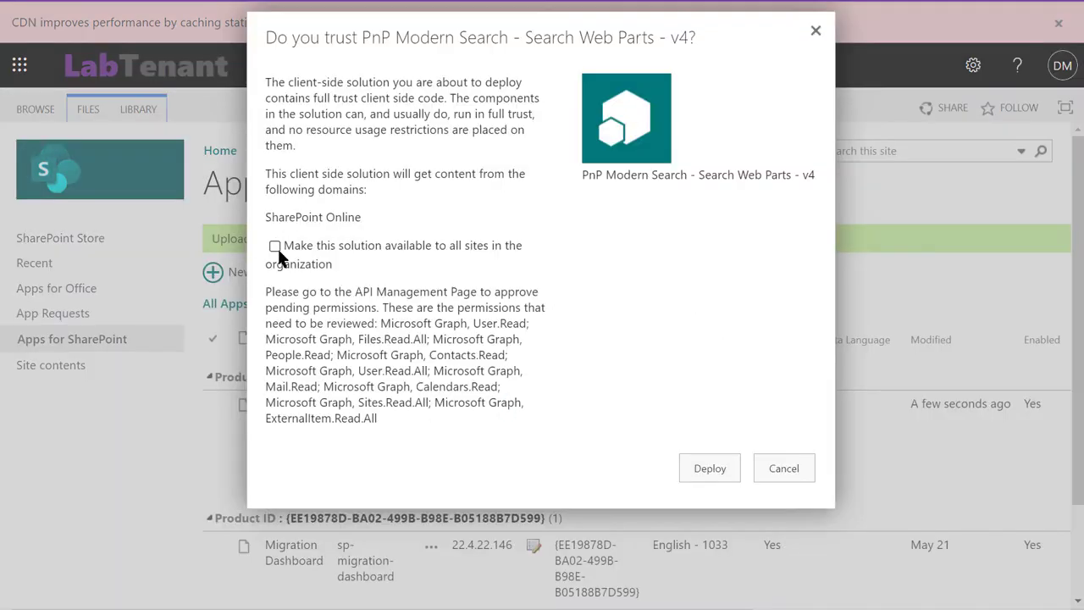
pyautogui.click(274, 246)
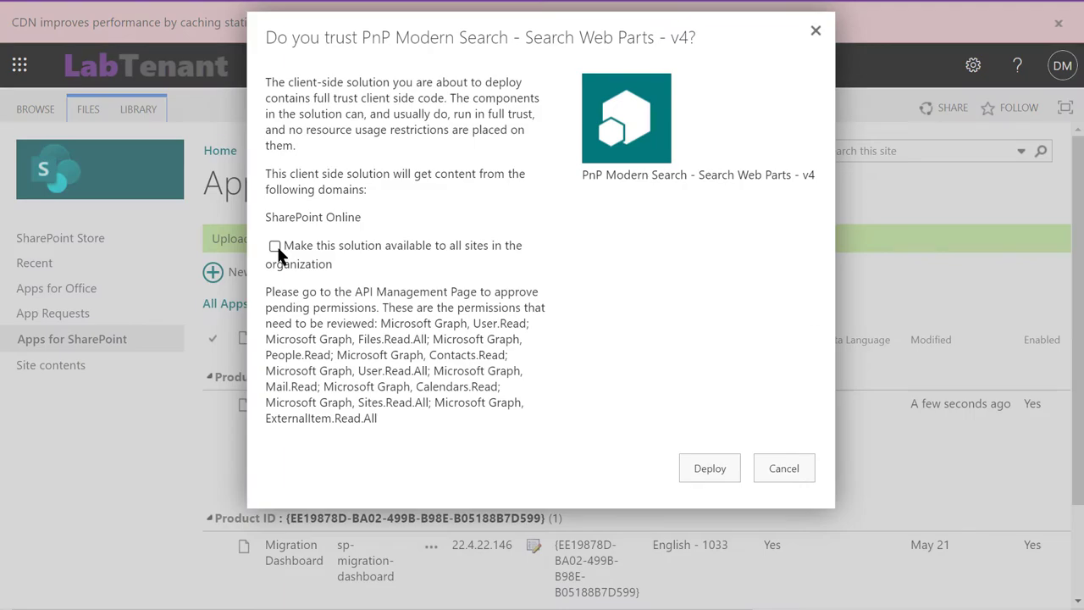
pyautogui.click(722, 463)
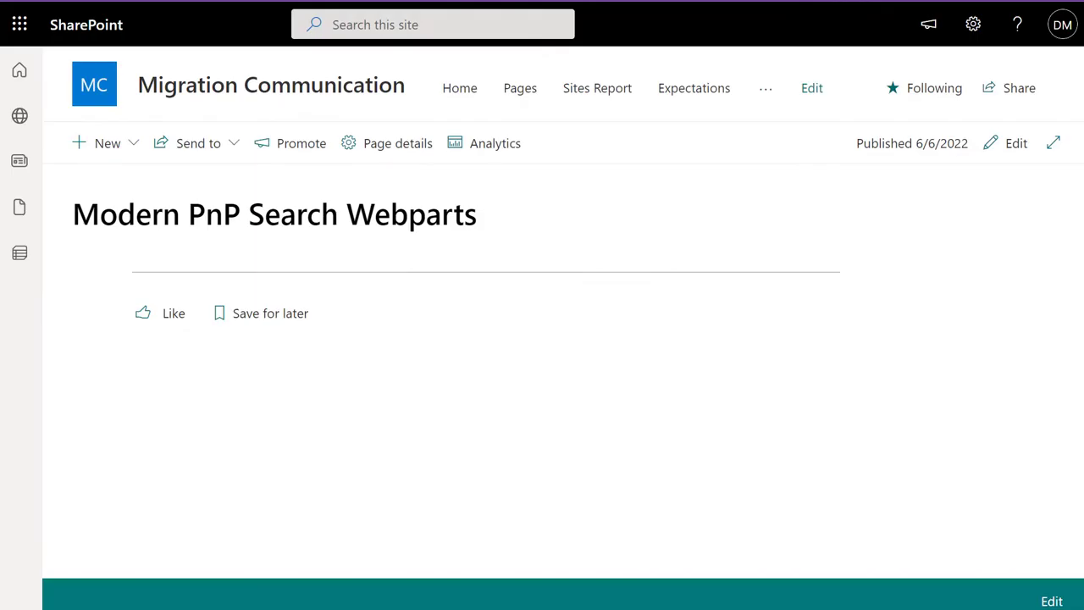
# Edit the page and add a PnP - Search Results web part found by searching 'search'
pyautogui.click(1013, 144)
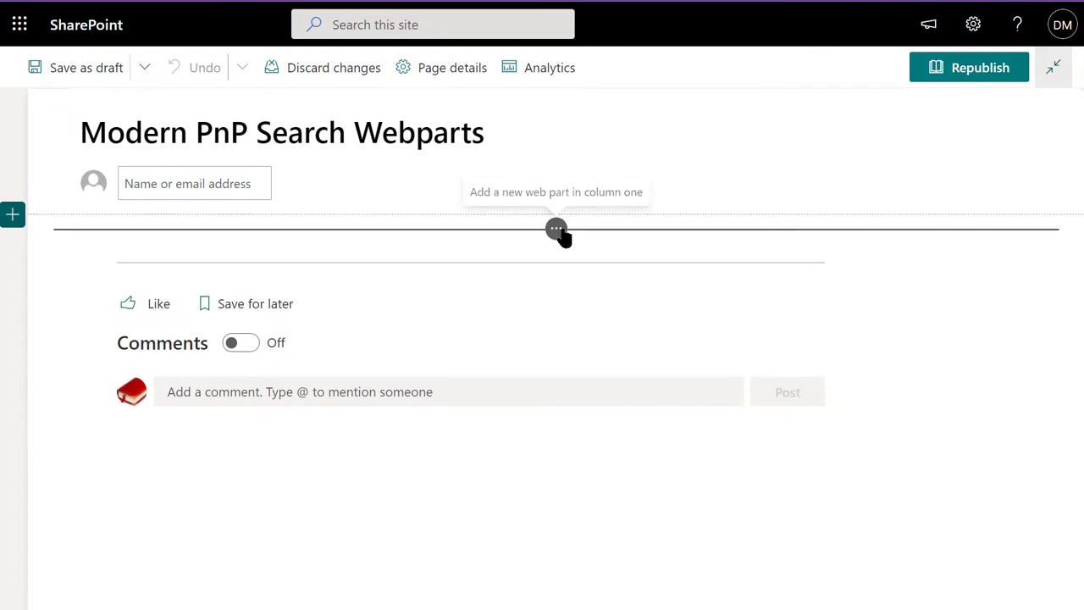
pyautogui.click(557, 230)
pyautogui.write('search')
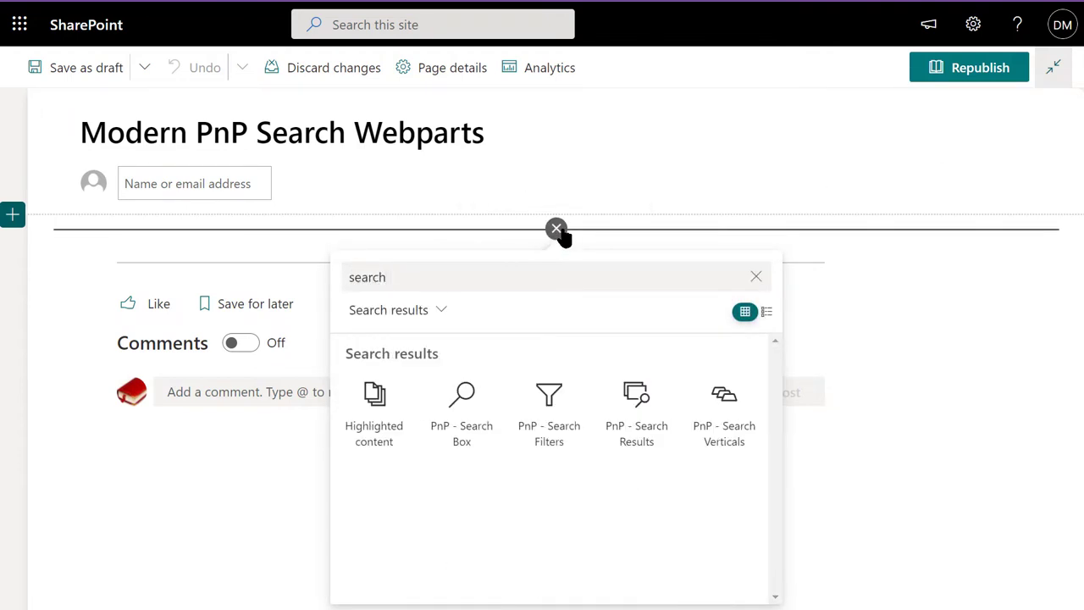
pyautogui.click(637, 407)
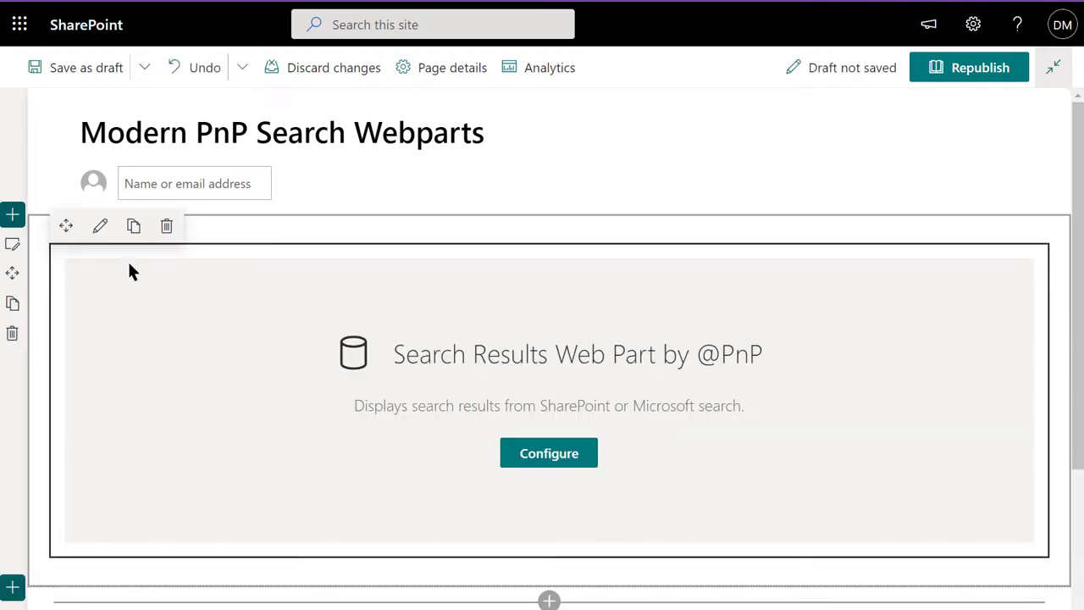
# Set the Search Results data source to SharePoint Search and retrieve RefinableString100
pyautogui.click(100, 229)
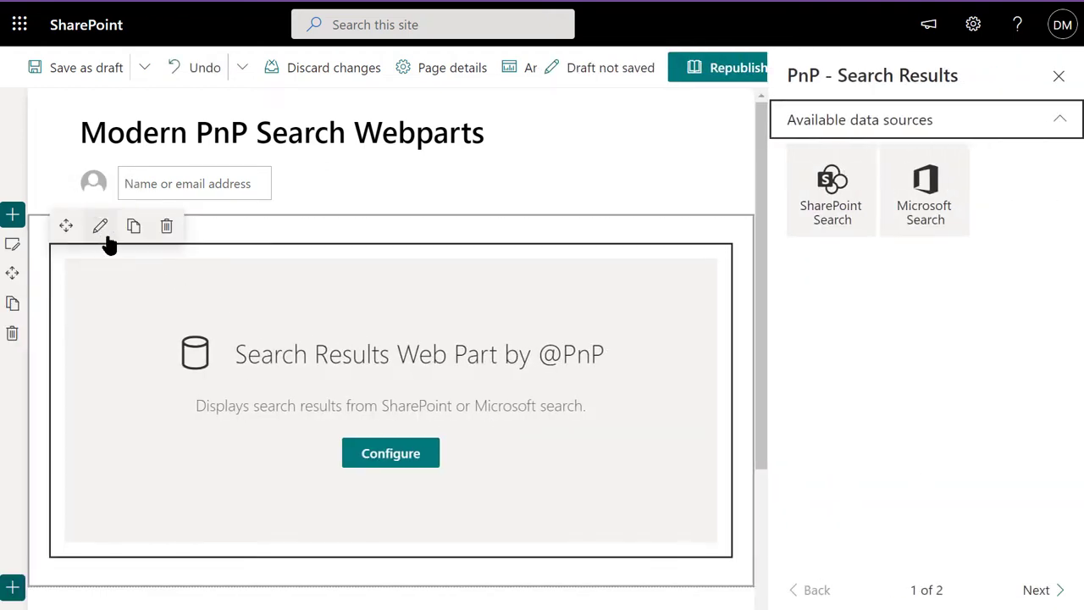
pyautogui.click(836, 166)
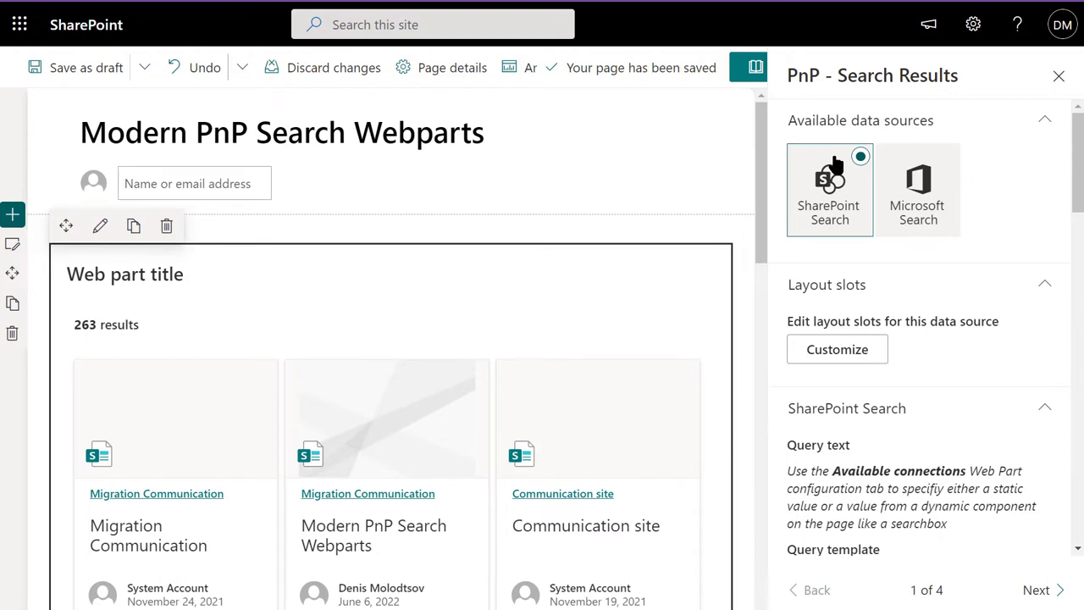
pyautogui.scroll(-2, 919, 351)
pyautogui.scroll(-3, 919, 352)
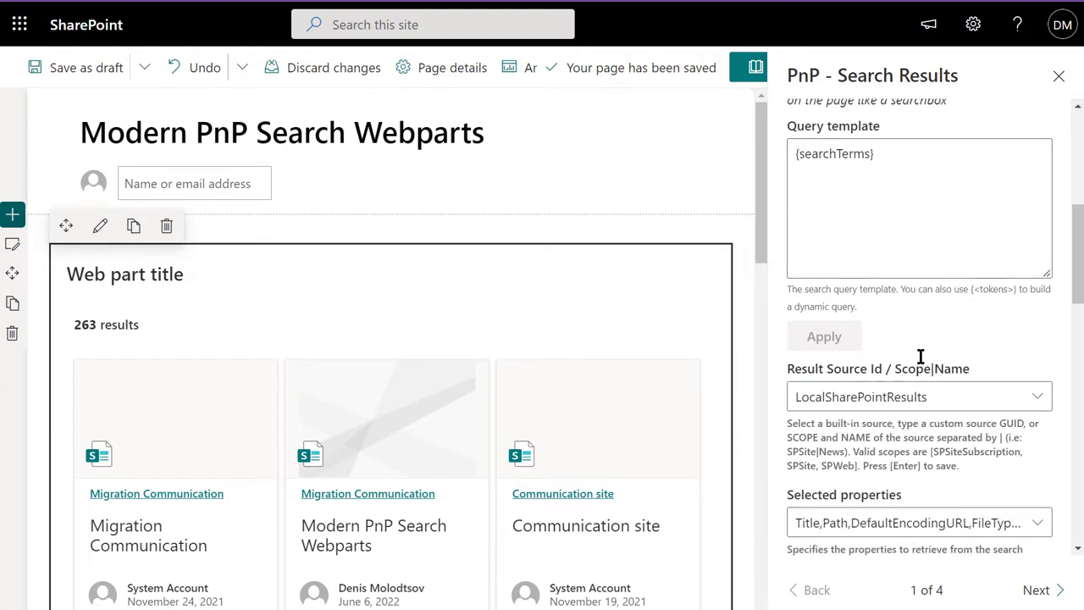
pyautogui.scroll(-2, 921, 356)
pyautogui.click(1036, 383)
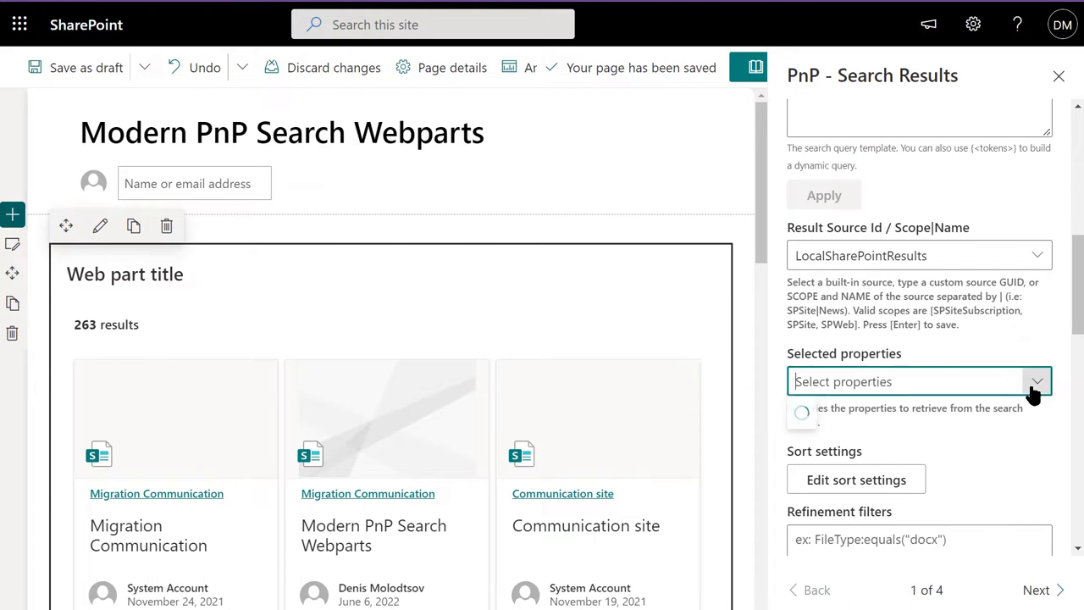
pyautogui.moveTo(779, 85)
pyautogui.mouseDown()
pyautogui.moveTo(767, 174)
pyautogui.moveTo(769, 442)
pyautogui.mouseUp()
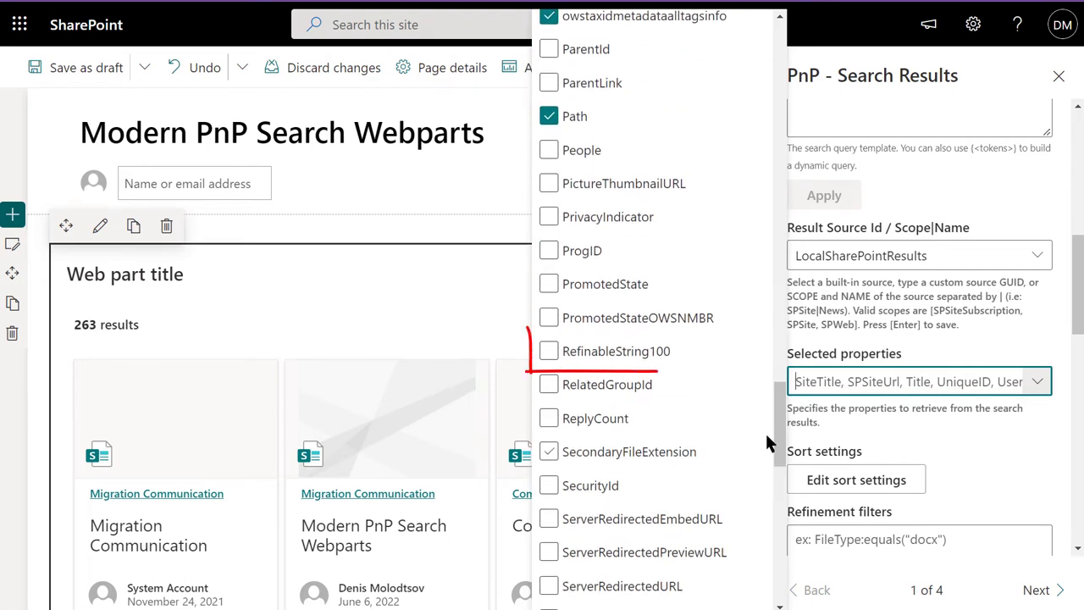
pyautogui.click(567, 352)
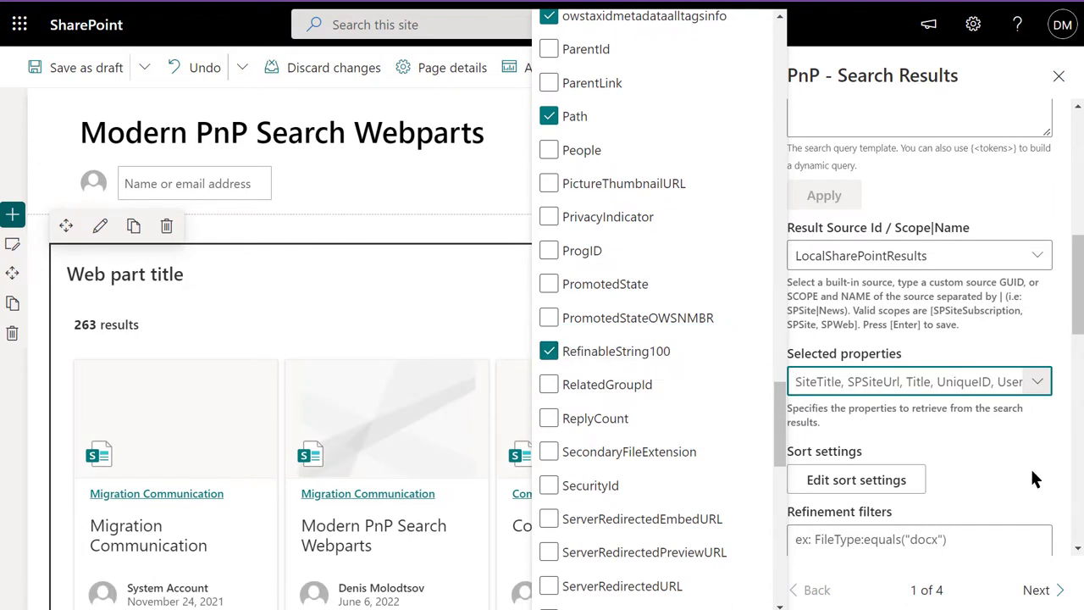
pyautogui.press('Escape')
# Switch the results layout to Details List with Title, Created and Summary columns
pyautogui.click(1037, 590)
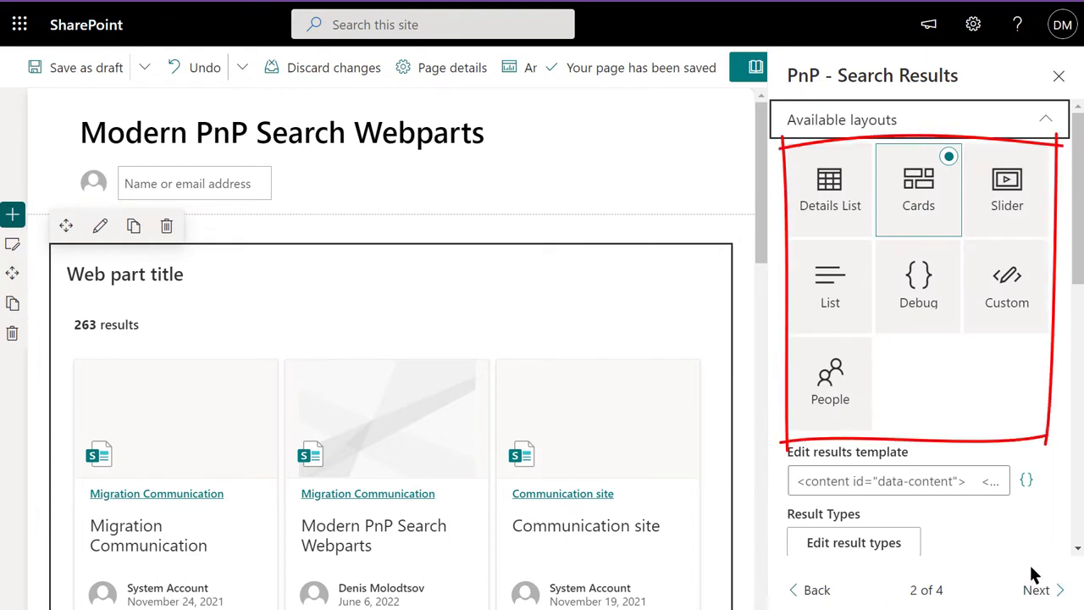
pyautogui.click(830, 187)
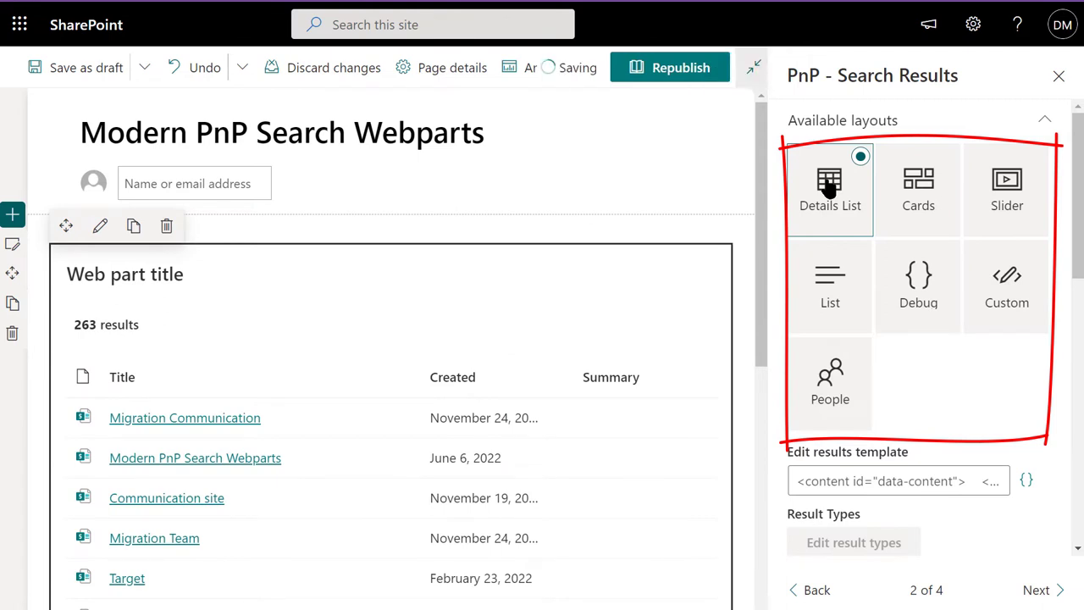
pyautogui.scroll(-2, 830, 188)
pyautogui.scroll(-2, 828, 185)
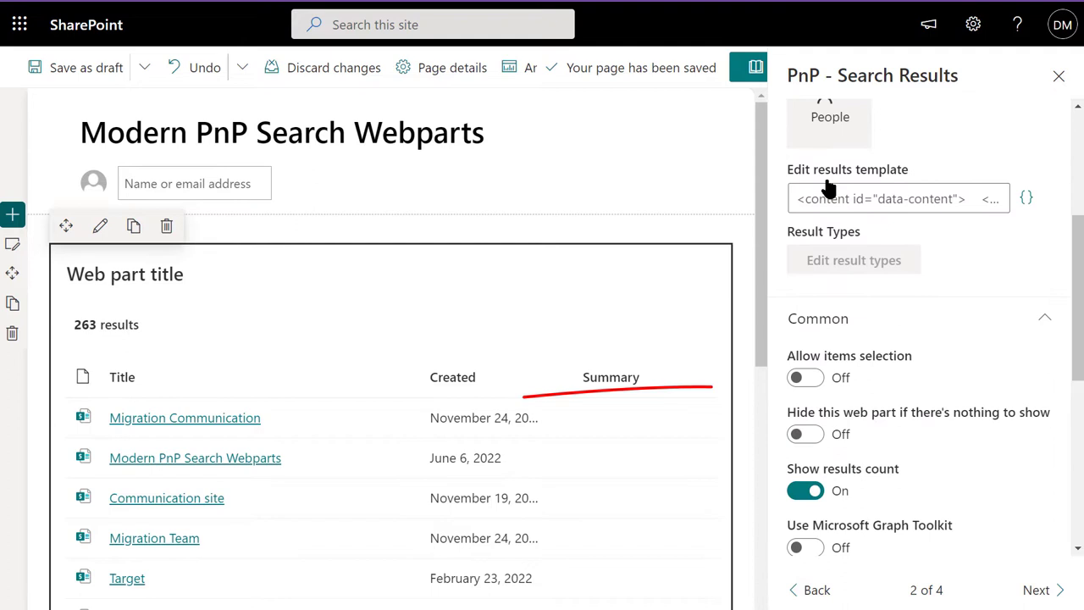
pyautogui.scroll(-2, 828, 181)
pyautogui.scroll(-2, 847, 398)
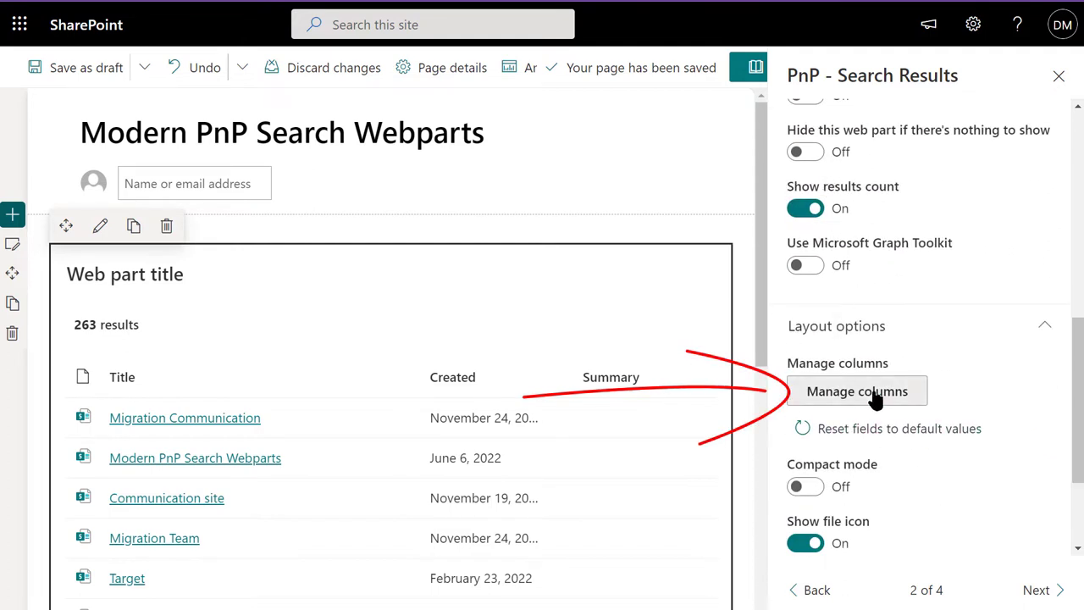
# Start a new details-list column whose value comes from RefinableString100
pyautogui.click(876, 400)
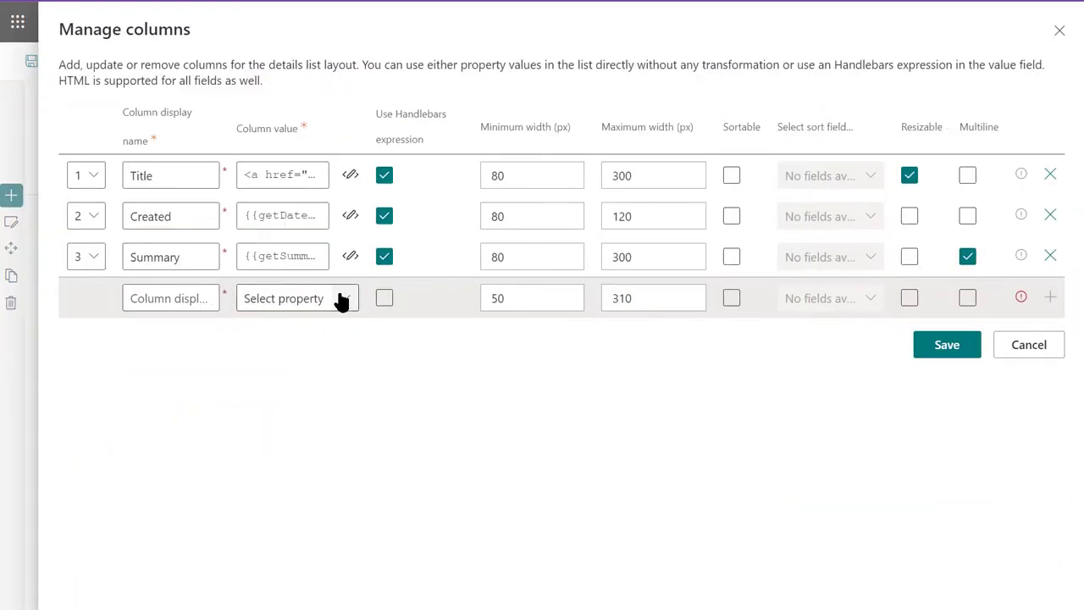
pyautogui.click(343, 299)
pyautogui.write('Rank')
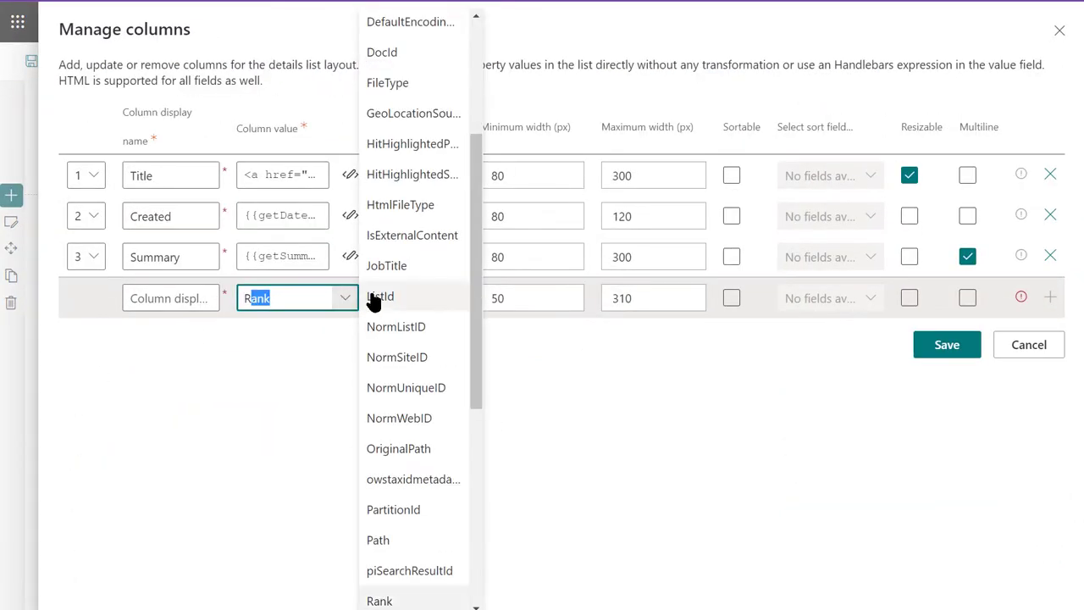
pyautogui.scroll(-3, 452, 354)
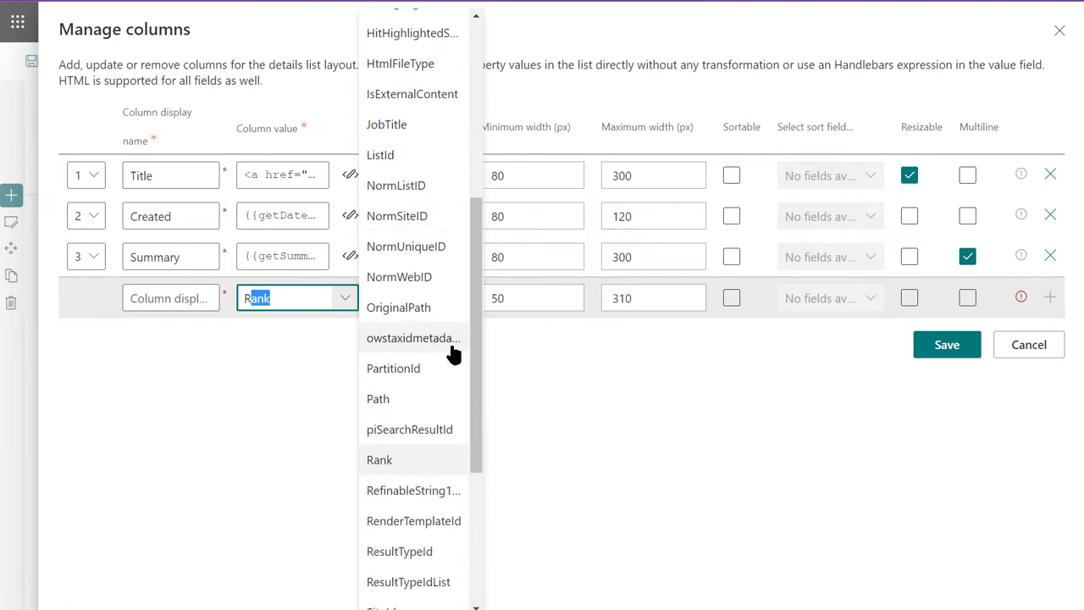
pyautogui.scroll(-1, 459, 469)
pyautogui.click(436, 350)
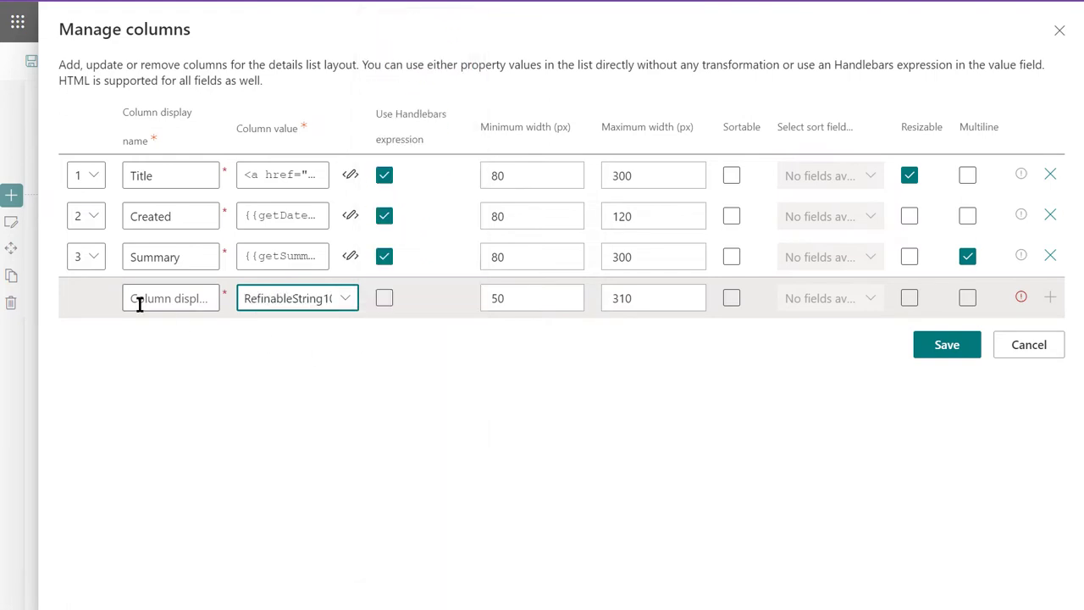
# Name the column 'Site URL', make it sortable, resizable and multiline, and add it
pyautogui.click(172, 294)
pyautogui.write('Site Ur')
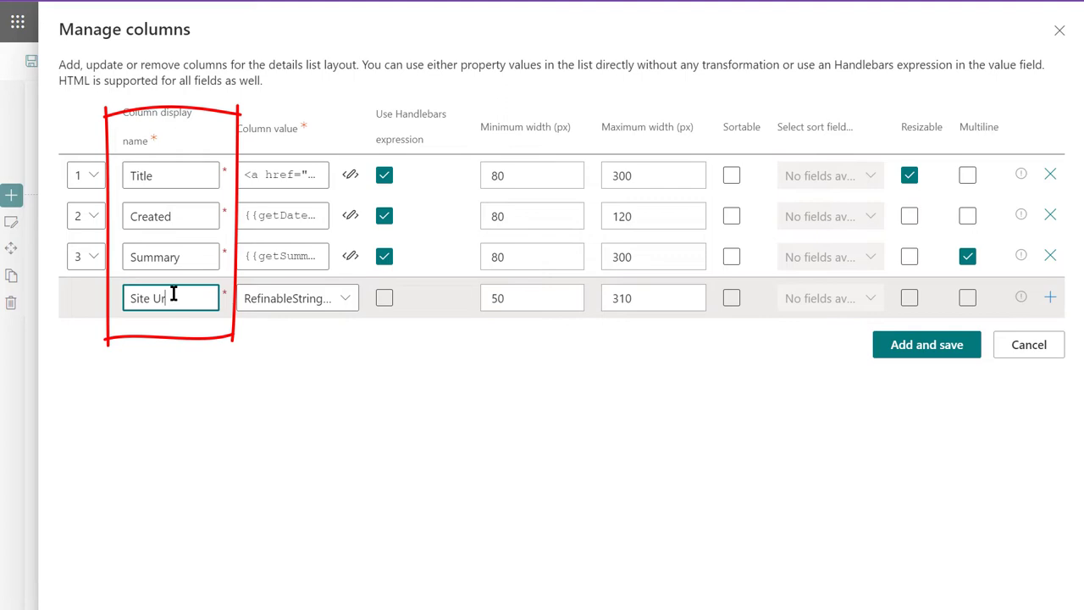
pyautogui.write('l')
pyautogui.press('BackSpace')
pyautogui.press('BackSpace')
pyautogui.write('R')
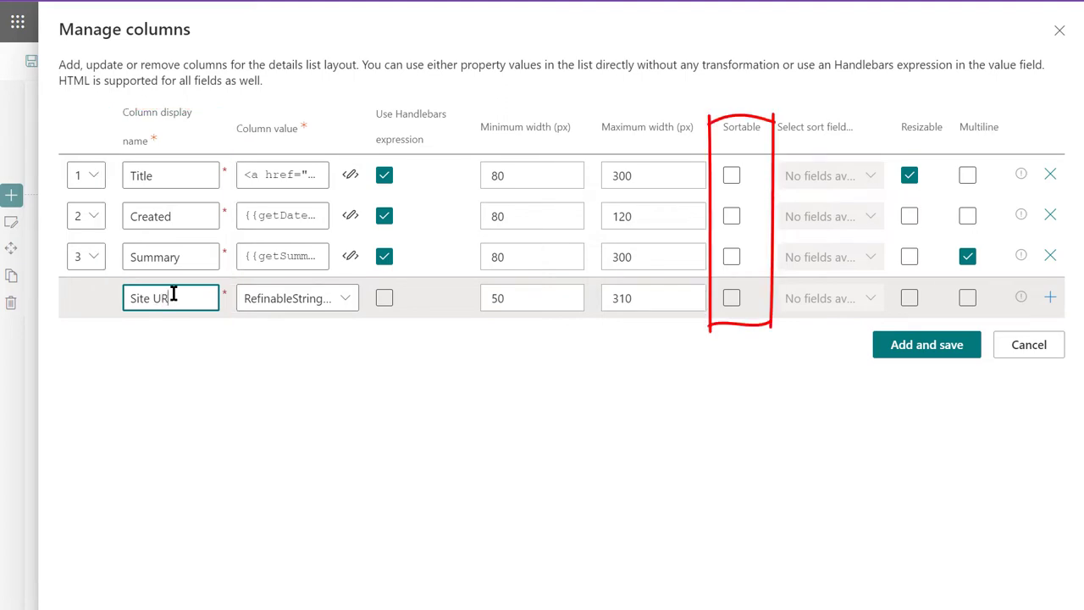
pyautogui.write('L')
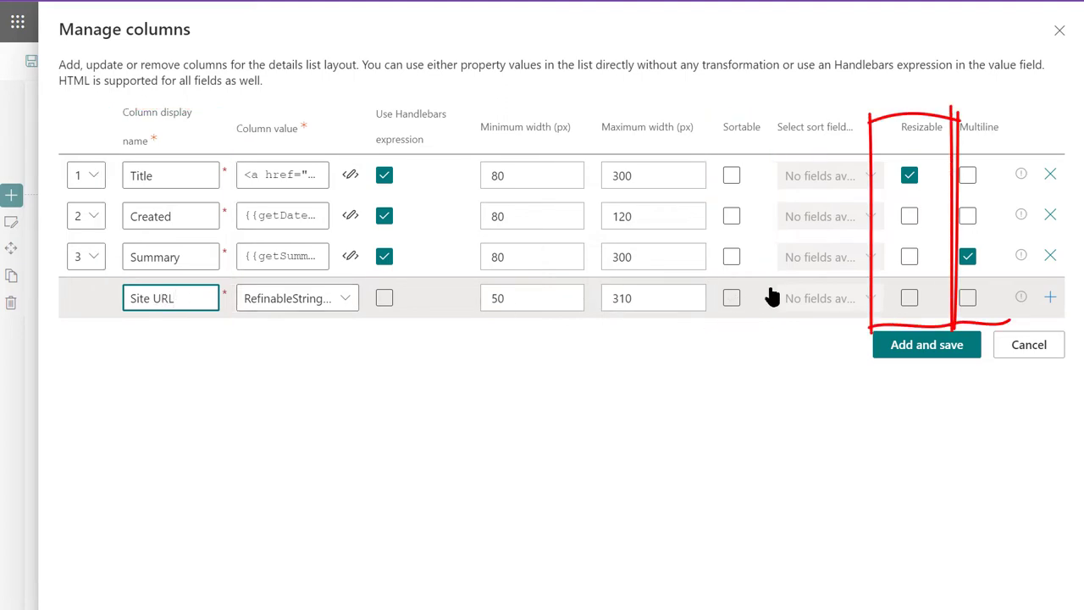
pyautogui.click(728, 301)
pyautogui.click(909, 300)
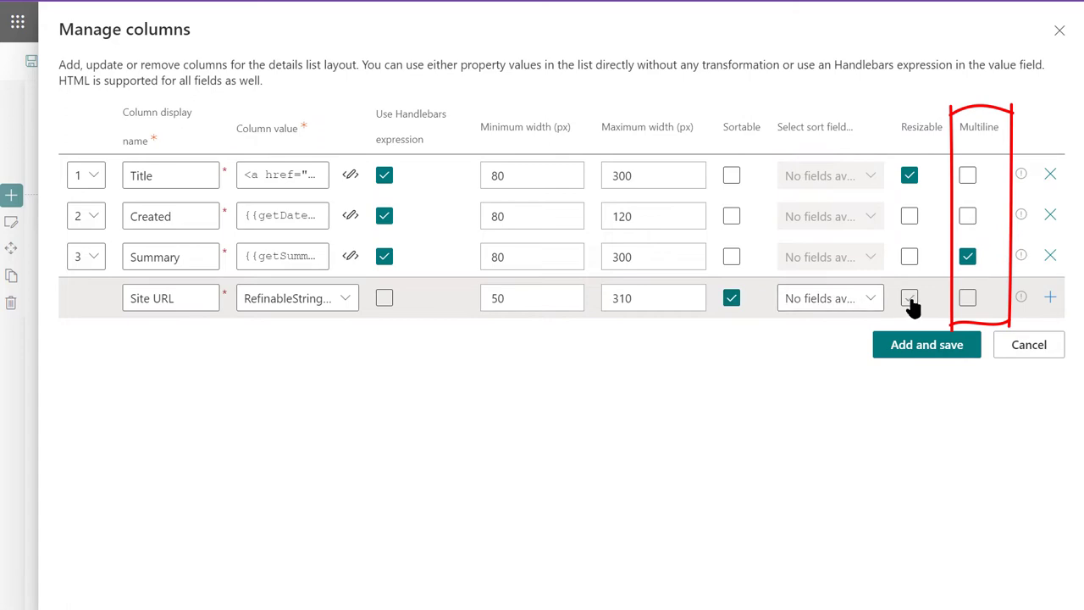
pyautogui.click(967, 298)
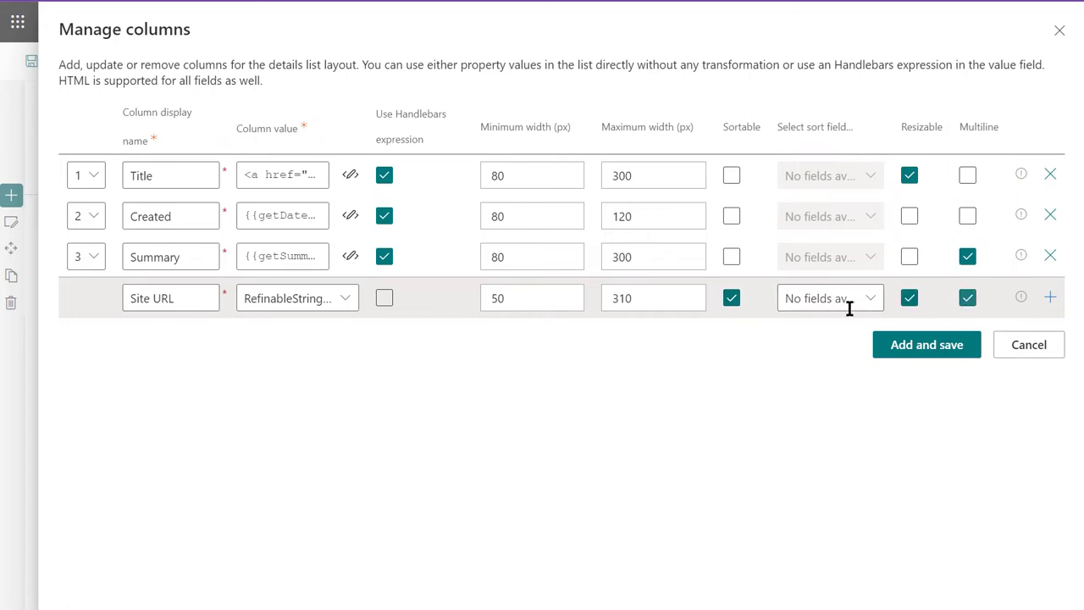
pyautogui.click(927, 345)
# Wrap the Created column expression in <div style="color:red"> so dates show red, and save
pyautogui.click(350, 215)
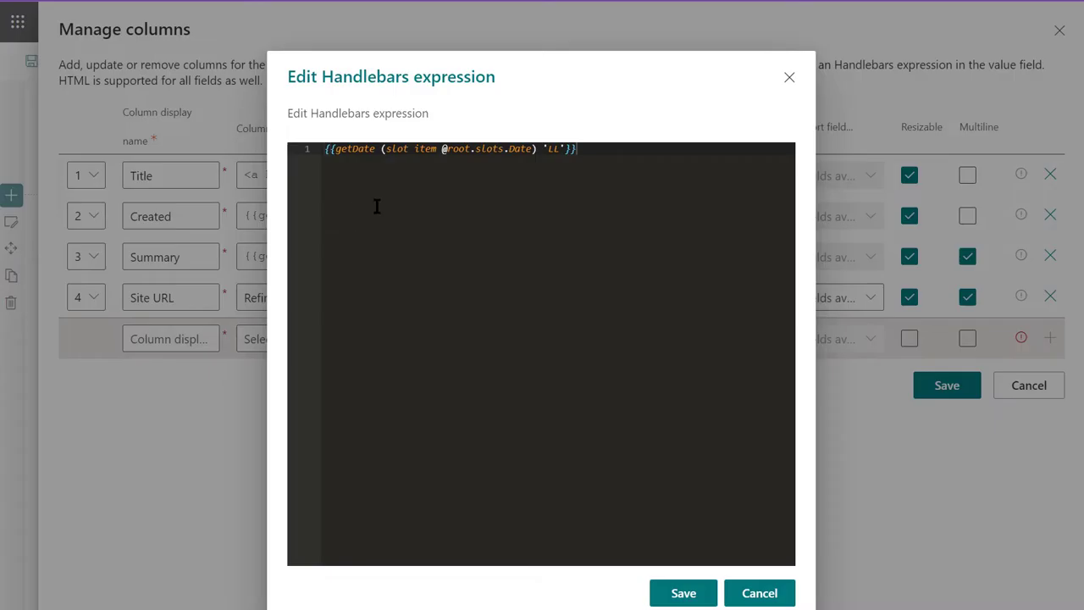
pyautogui.press('Home')
pyautogui.press('Return')
pyautogui.press('Up')
pyautogui.write('<div style="color:red">')
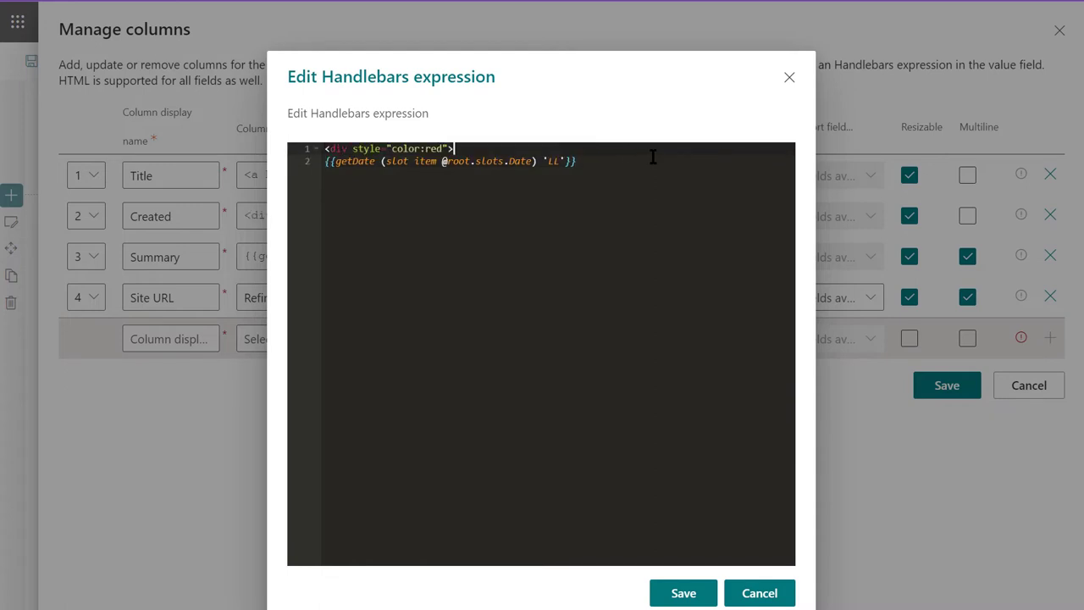
pyautogui.press('Return')
pyautogui.write('</')
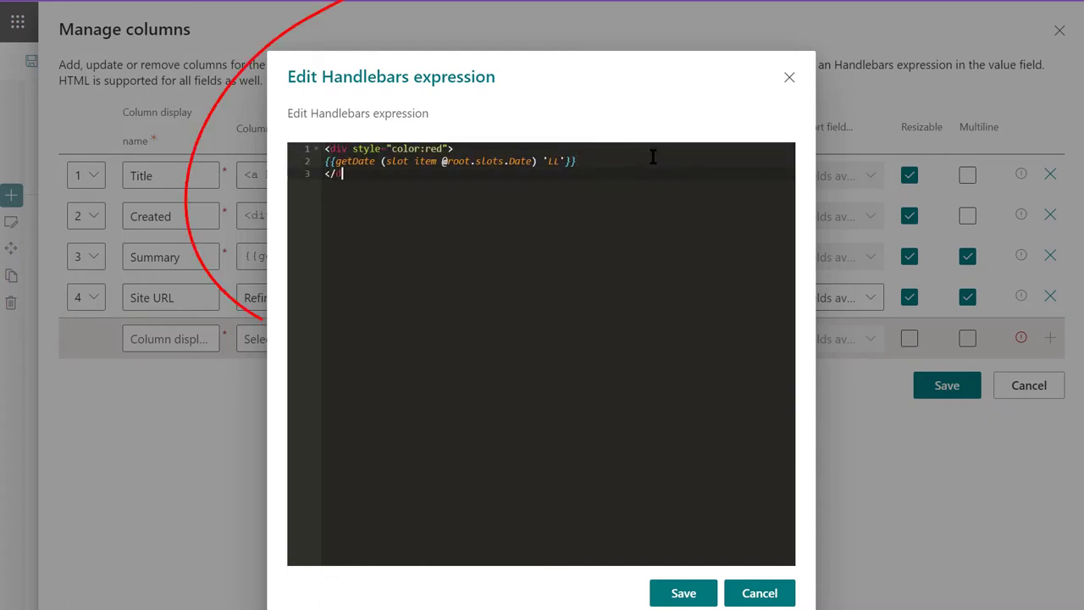
pyautogui.write('div>')
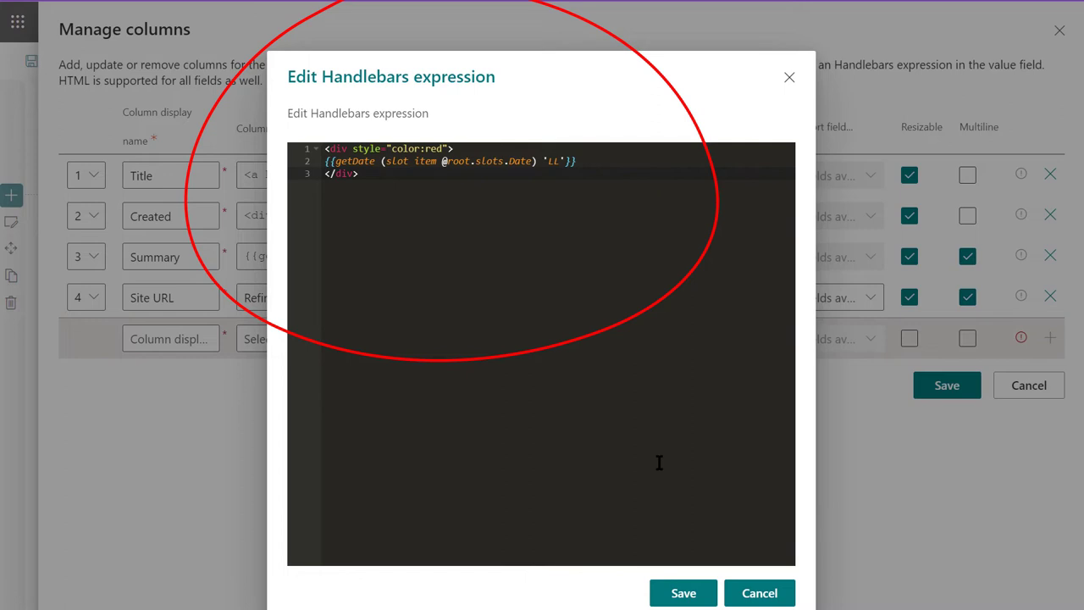
pyautogui.click(684, 594)
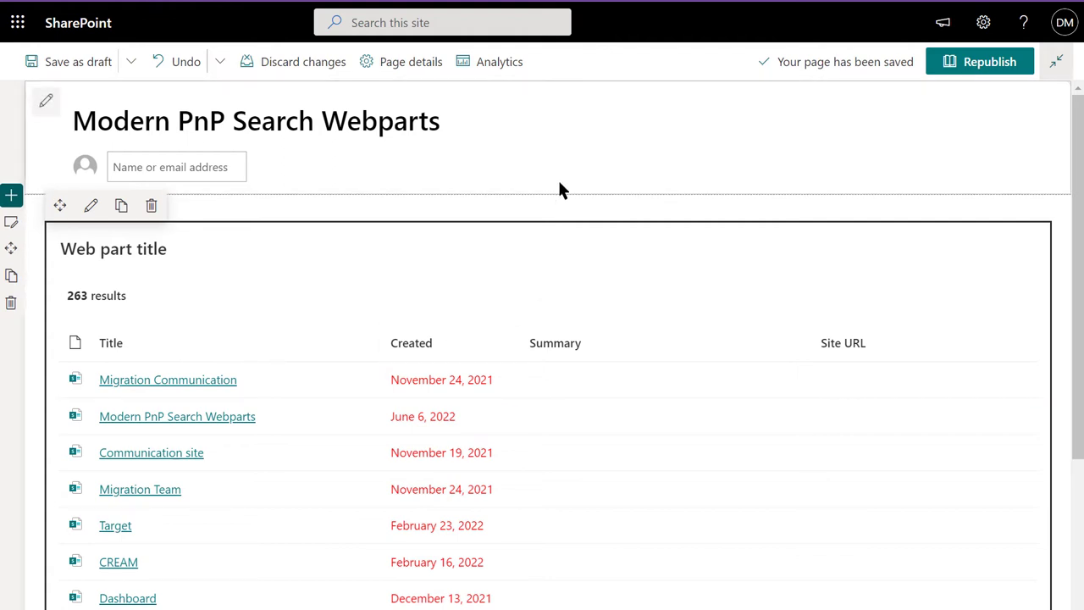
# Insert a PnP - Search Box web part above the results, found by searching 'search'
pyautogui.click(547, 209)
pyautogui.write('s')
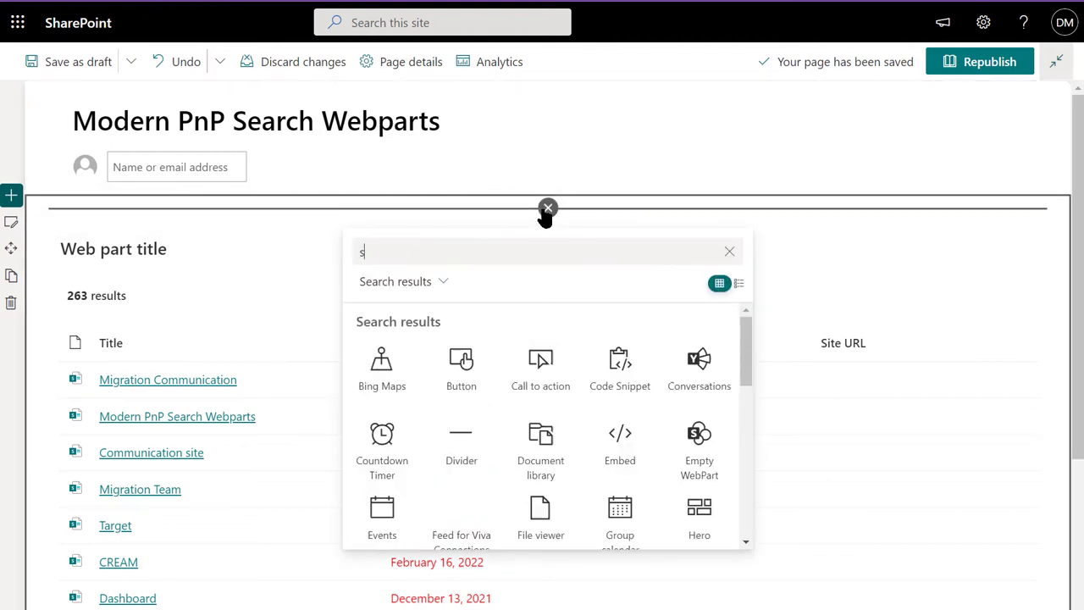
pyautogui.write('earch')
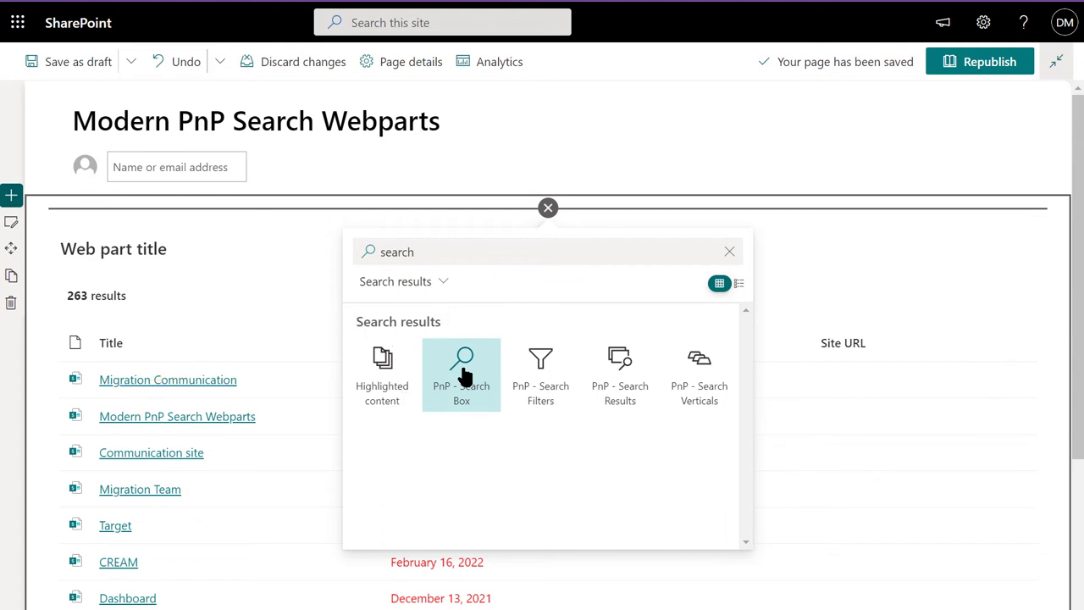
pyautogui.click(464, 373)
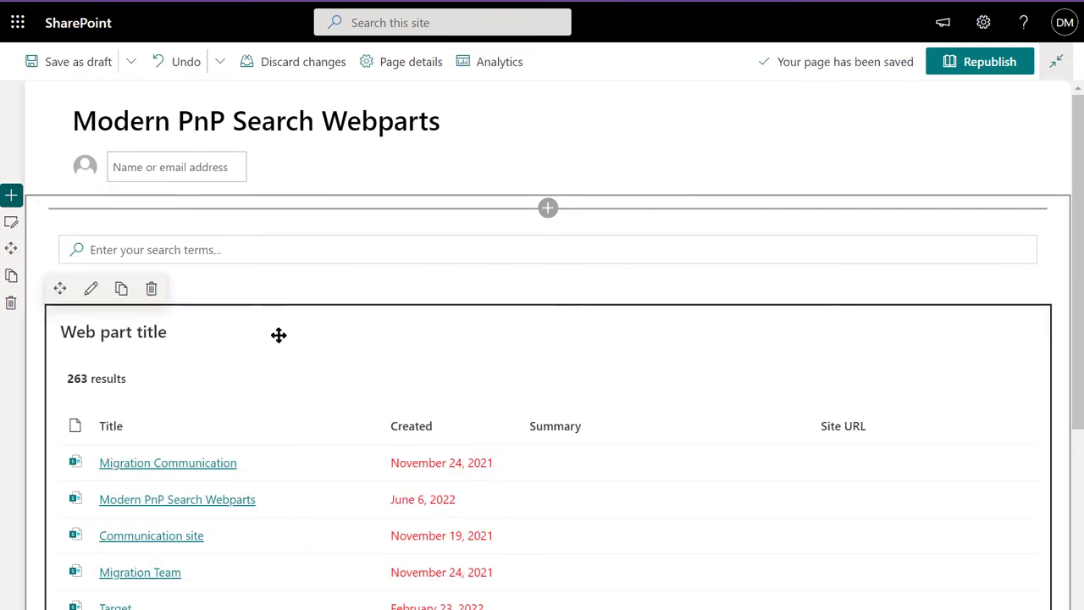
# Use the PnP - Search Box's Search query as the results' dynamic input query text
pyautogui.click(91, 288)
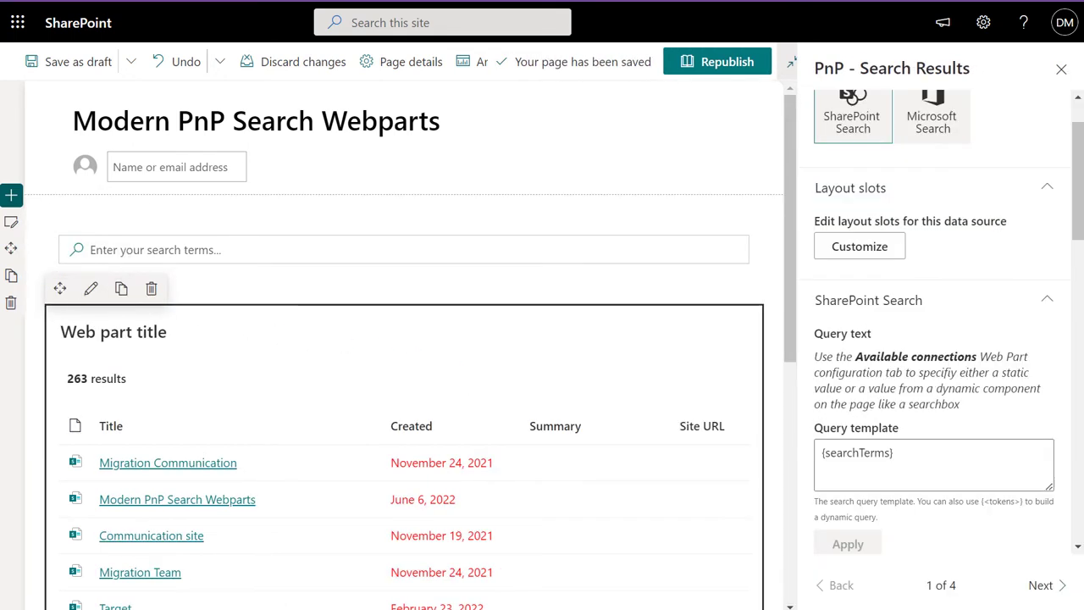
pyautogui.click(1046, 589)
pyautogui.click(1050, 593)
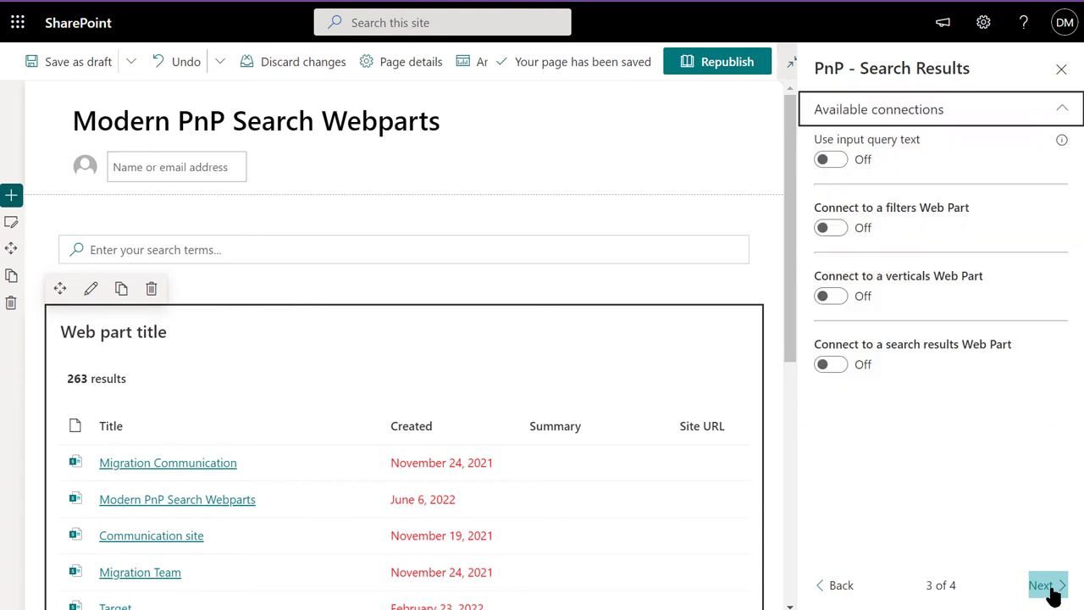
pyautogui.click(831, 160)
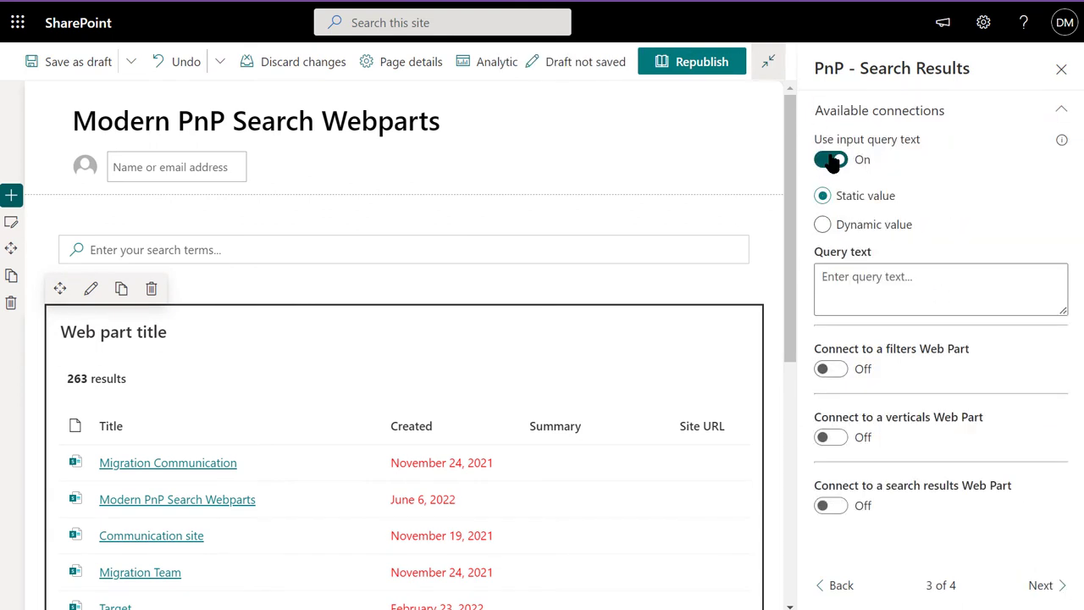
pyautogui.click(821, 225)
pyautogui.click(887, 288)
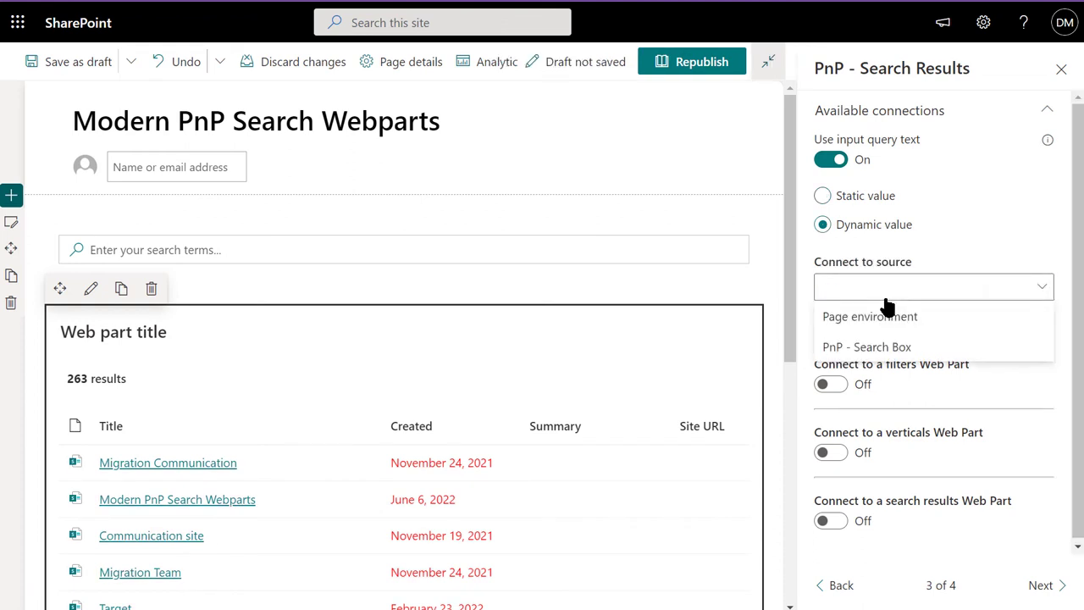
pyautogui.click(896, 348)
pyautogui.click(895, 346)
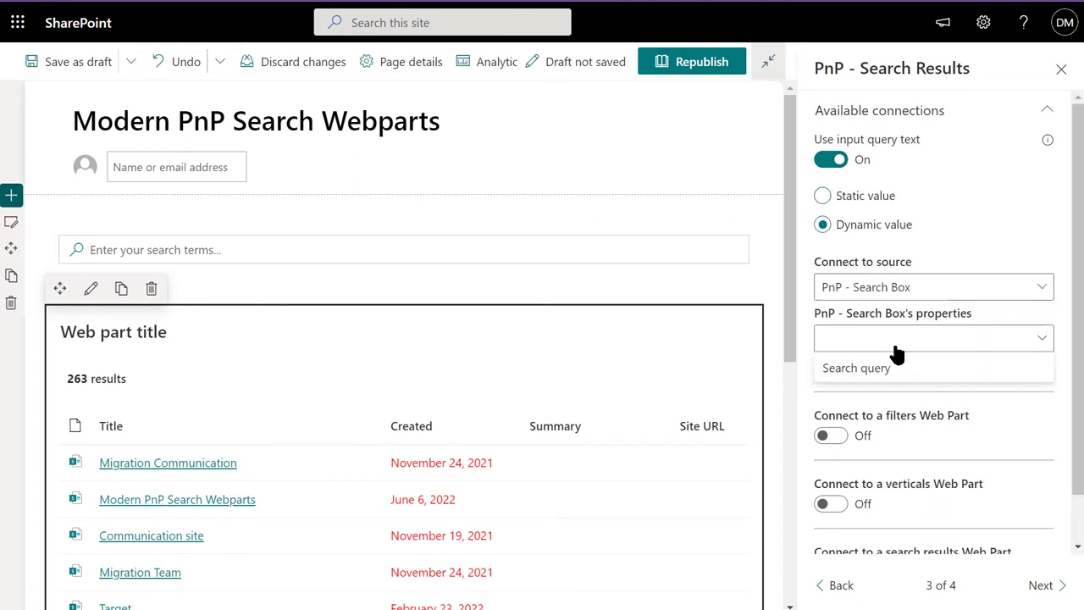
pyautogui.click(895, 367)
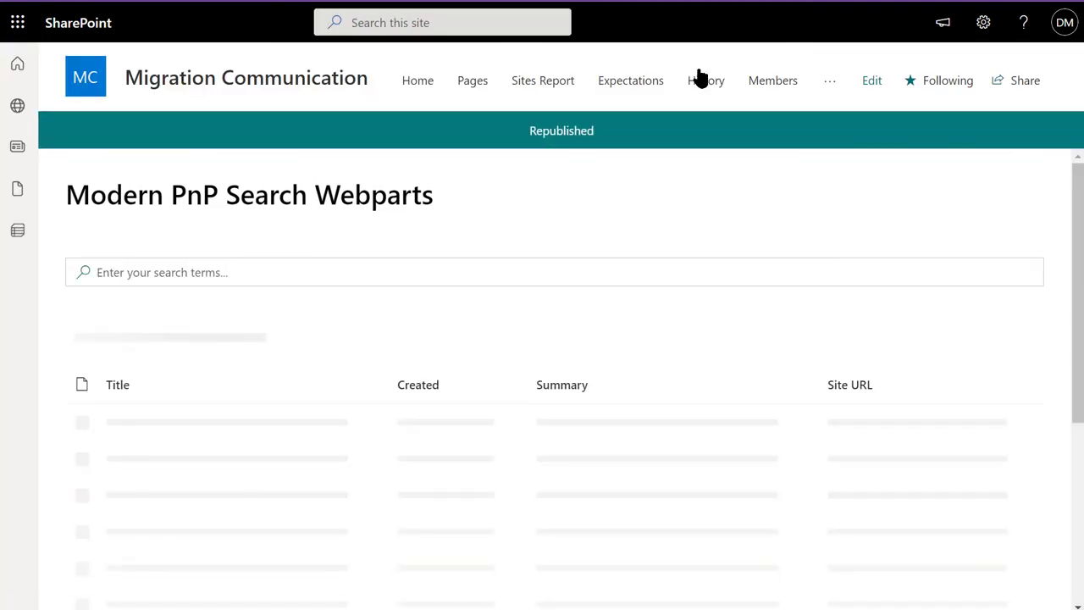
# Search for 'Modern' and scroll through the 9 filtered results
pyautogui.click(298, 272)
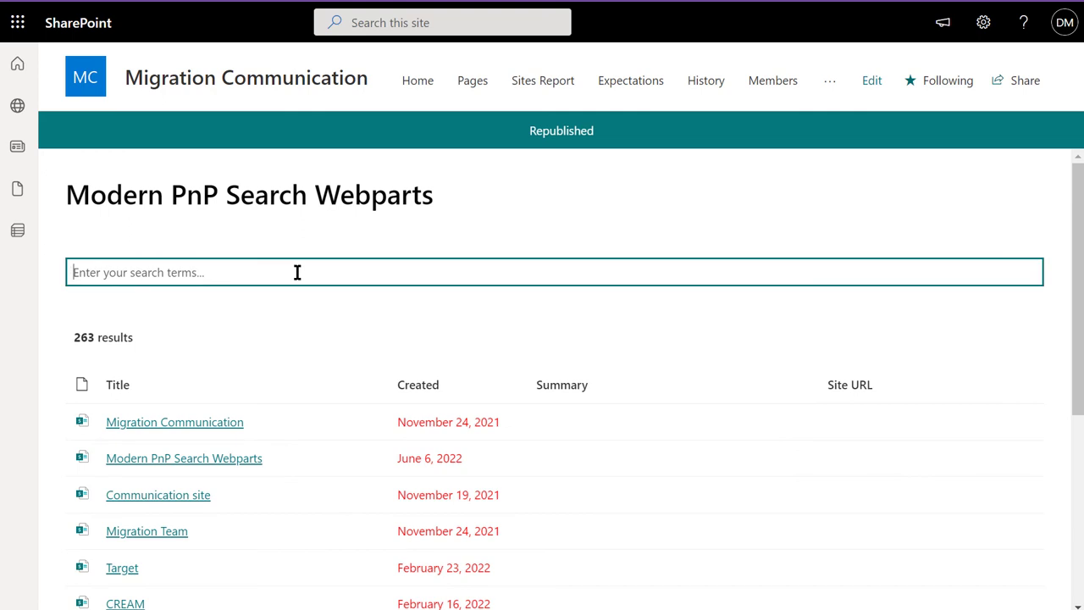
pyautogui.write('Modern')
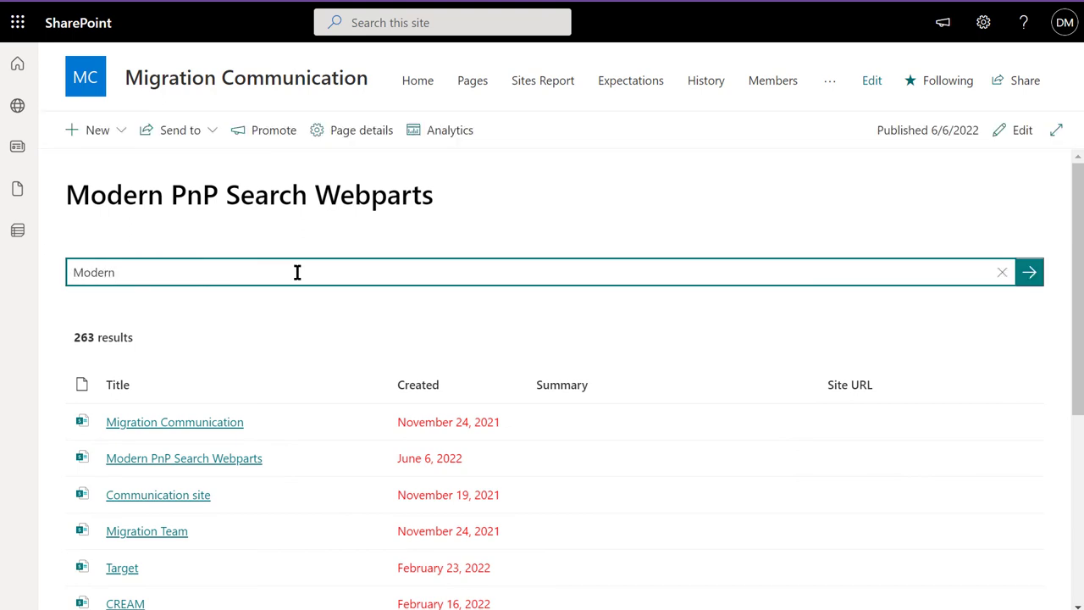
pyautogui.press('Return')
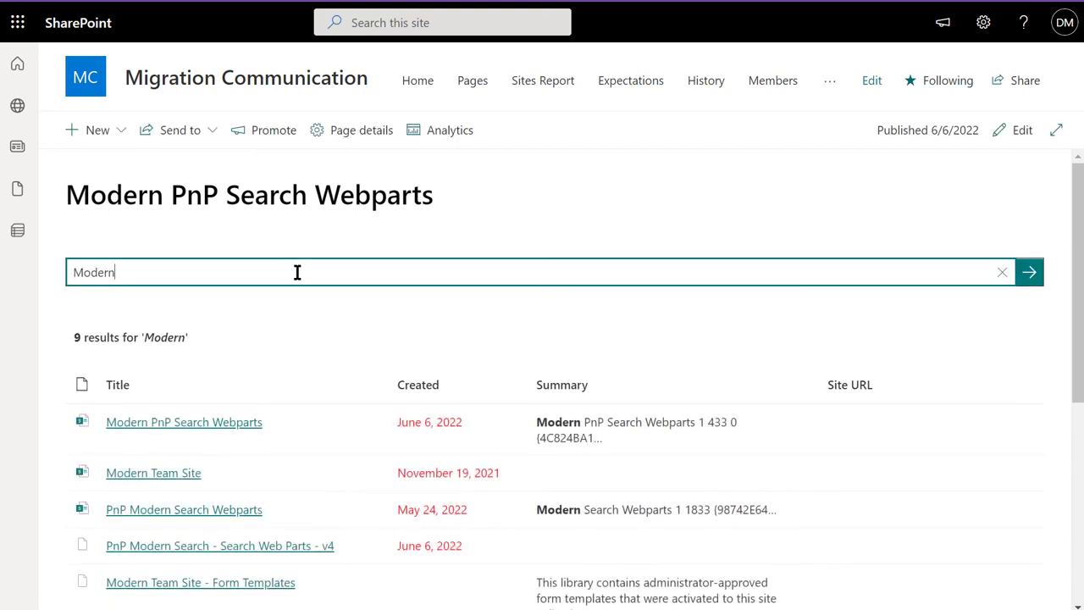
pyautogui.scroll(-1, 287, 288)
pyautogui.scroll(-2, 291, 287)
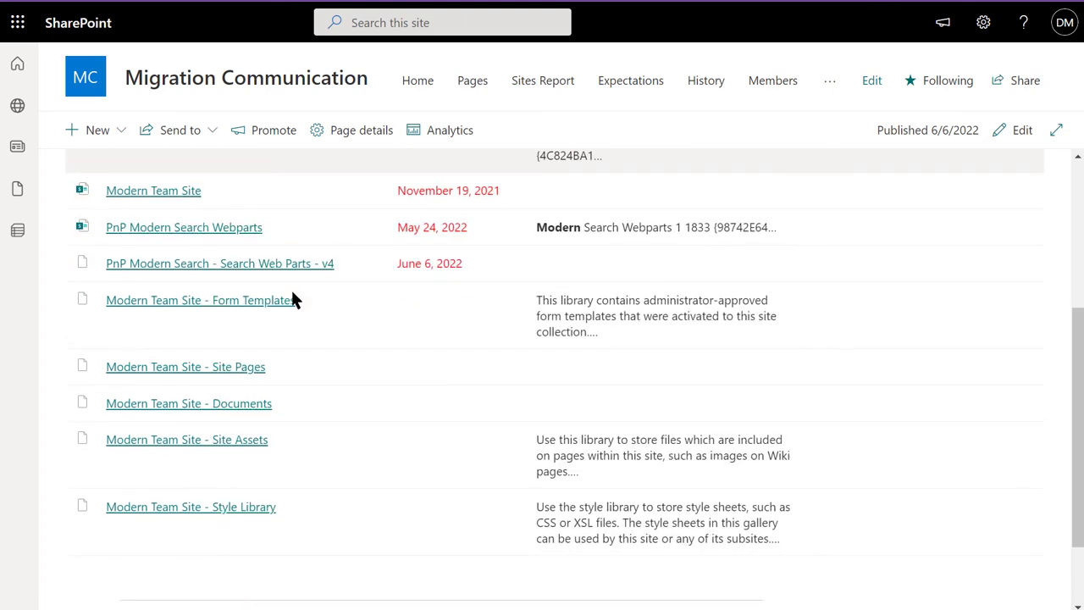
pyautogui.scroll(-1, 291, 296)
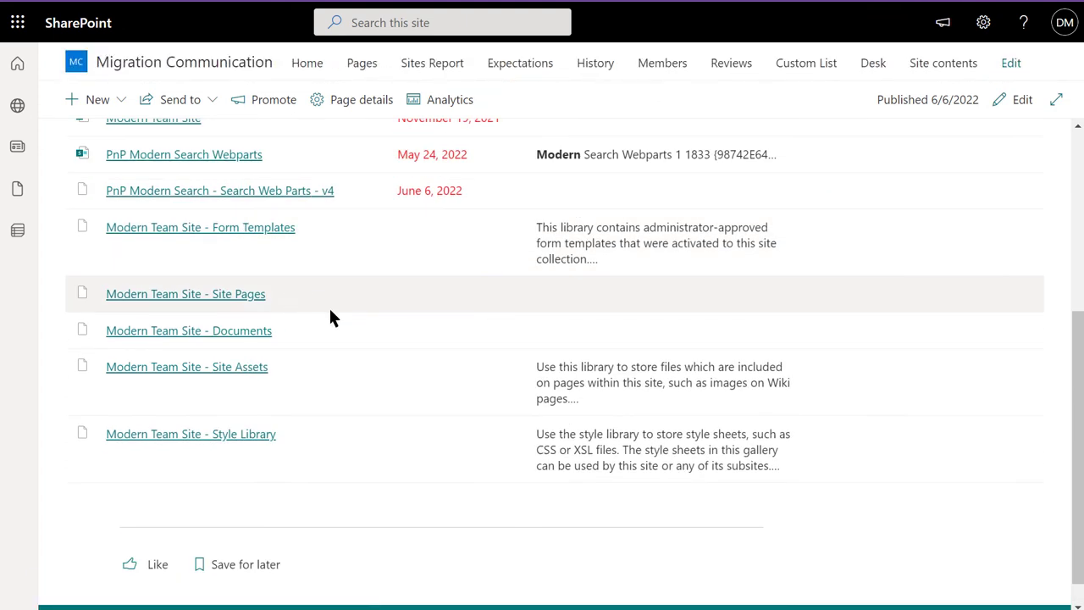
pyautogui.scroll(2, 330, 312)
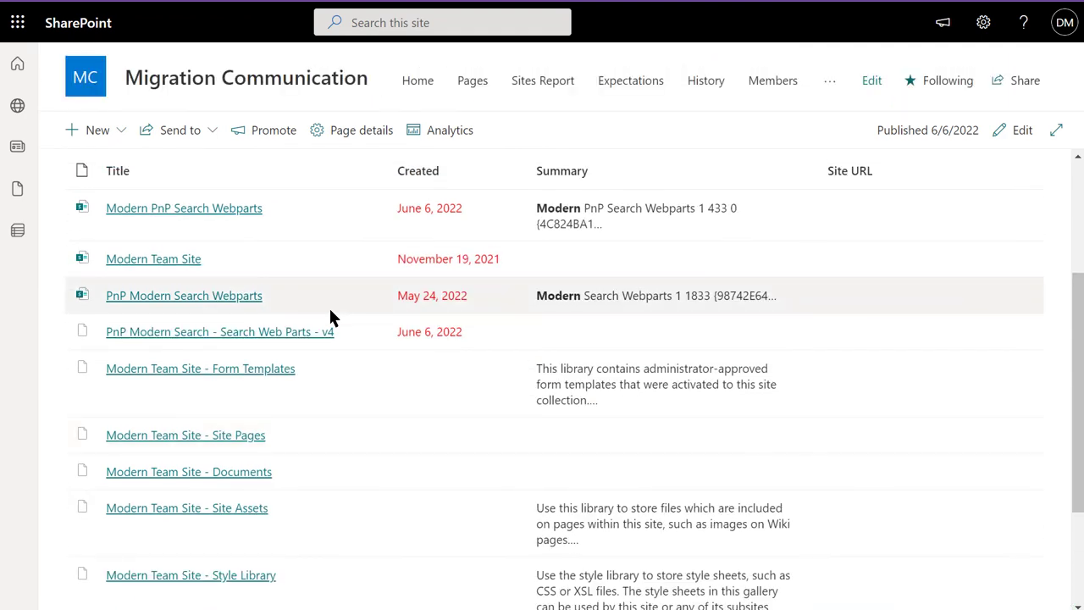
pyautogui.scroll(2, 331, 317)
pyautogui.scroll(1, 330, 317)
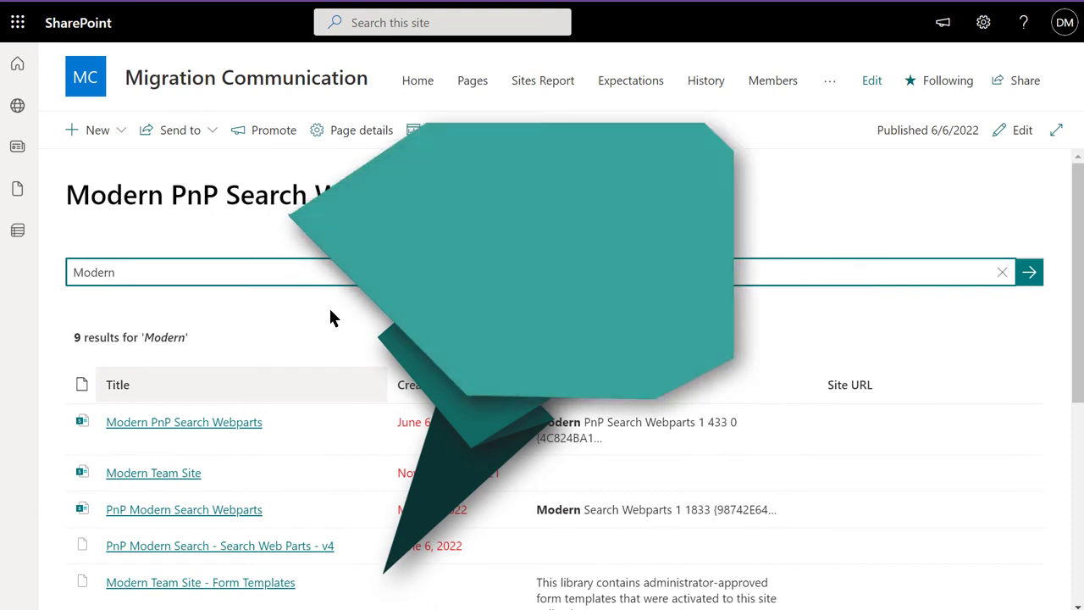